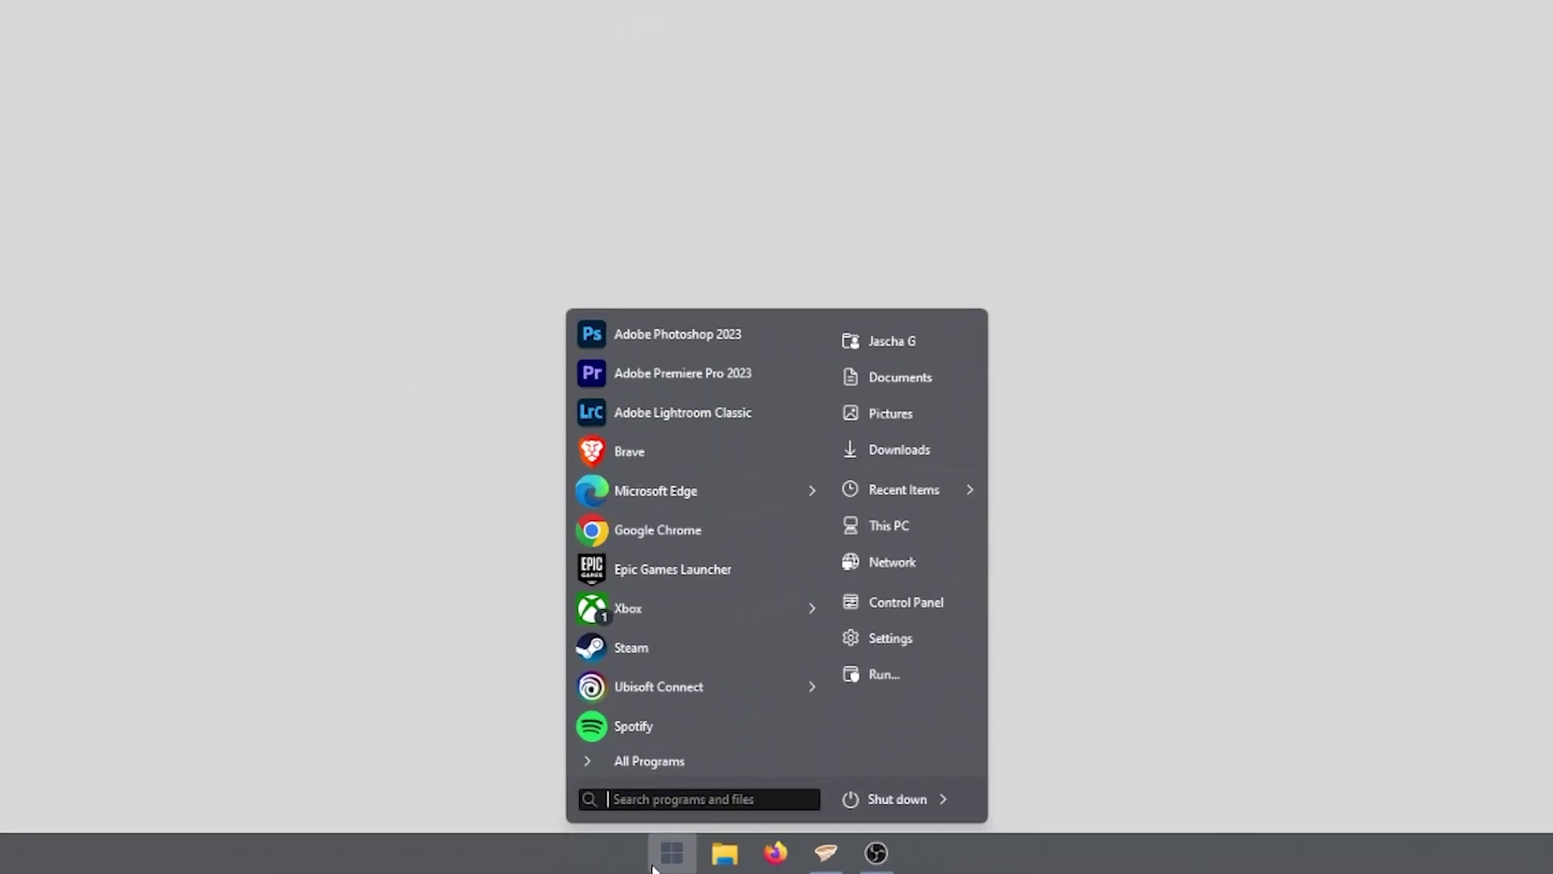
type("firewall")
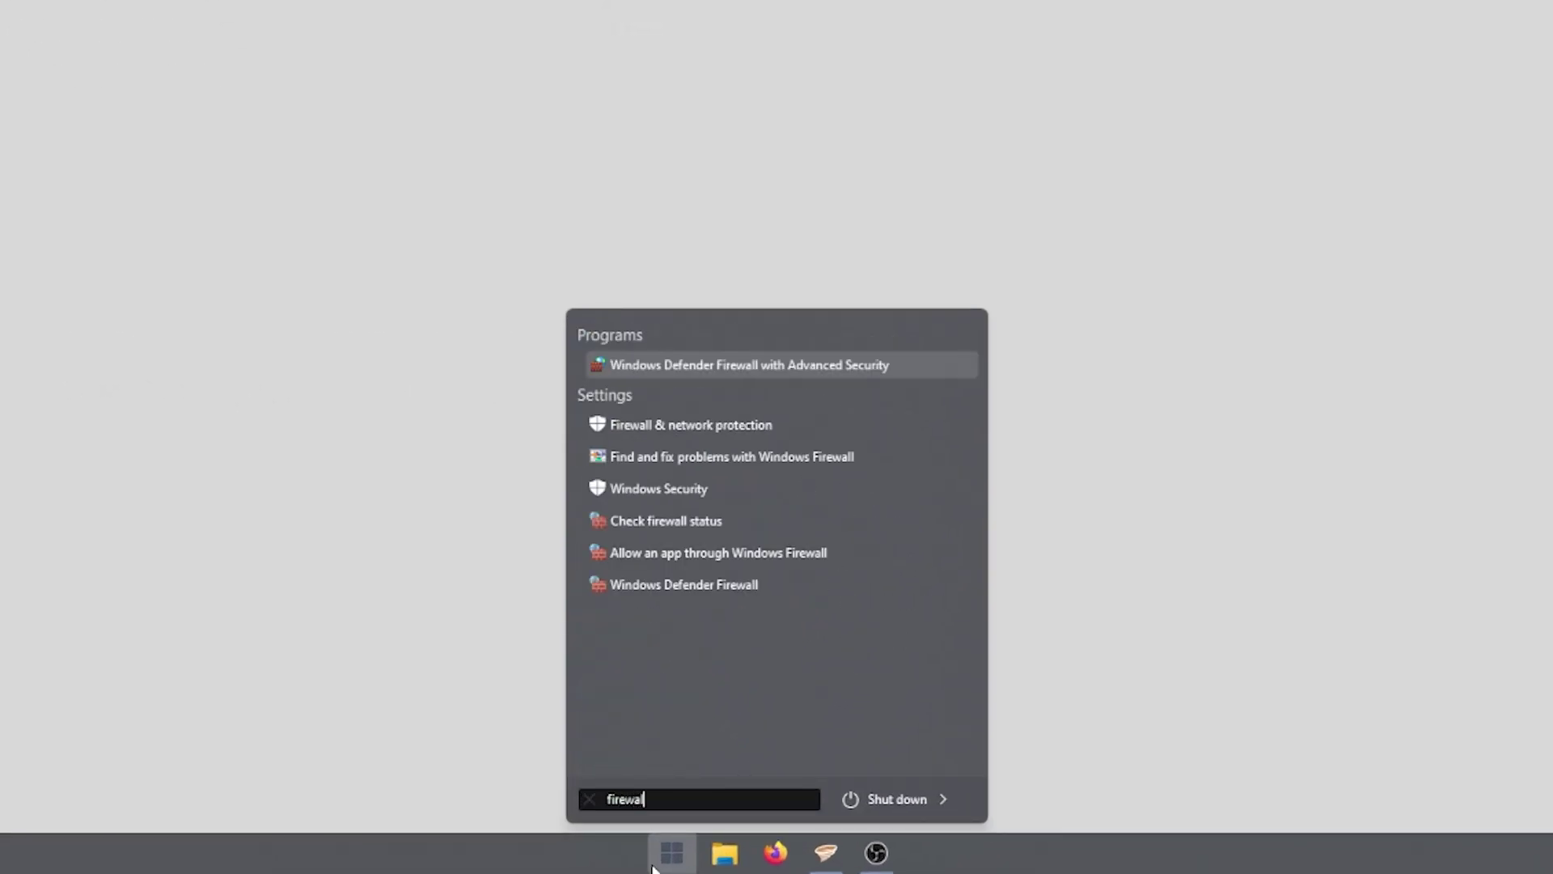
Open the firewall settings from the Start menu 'firewall' search to reach Advanced Security.
left_click(667, 432)
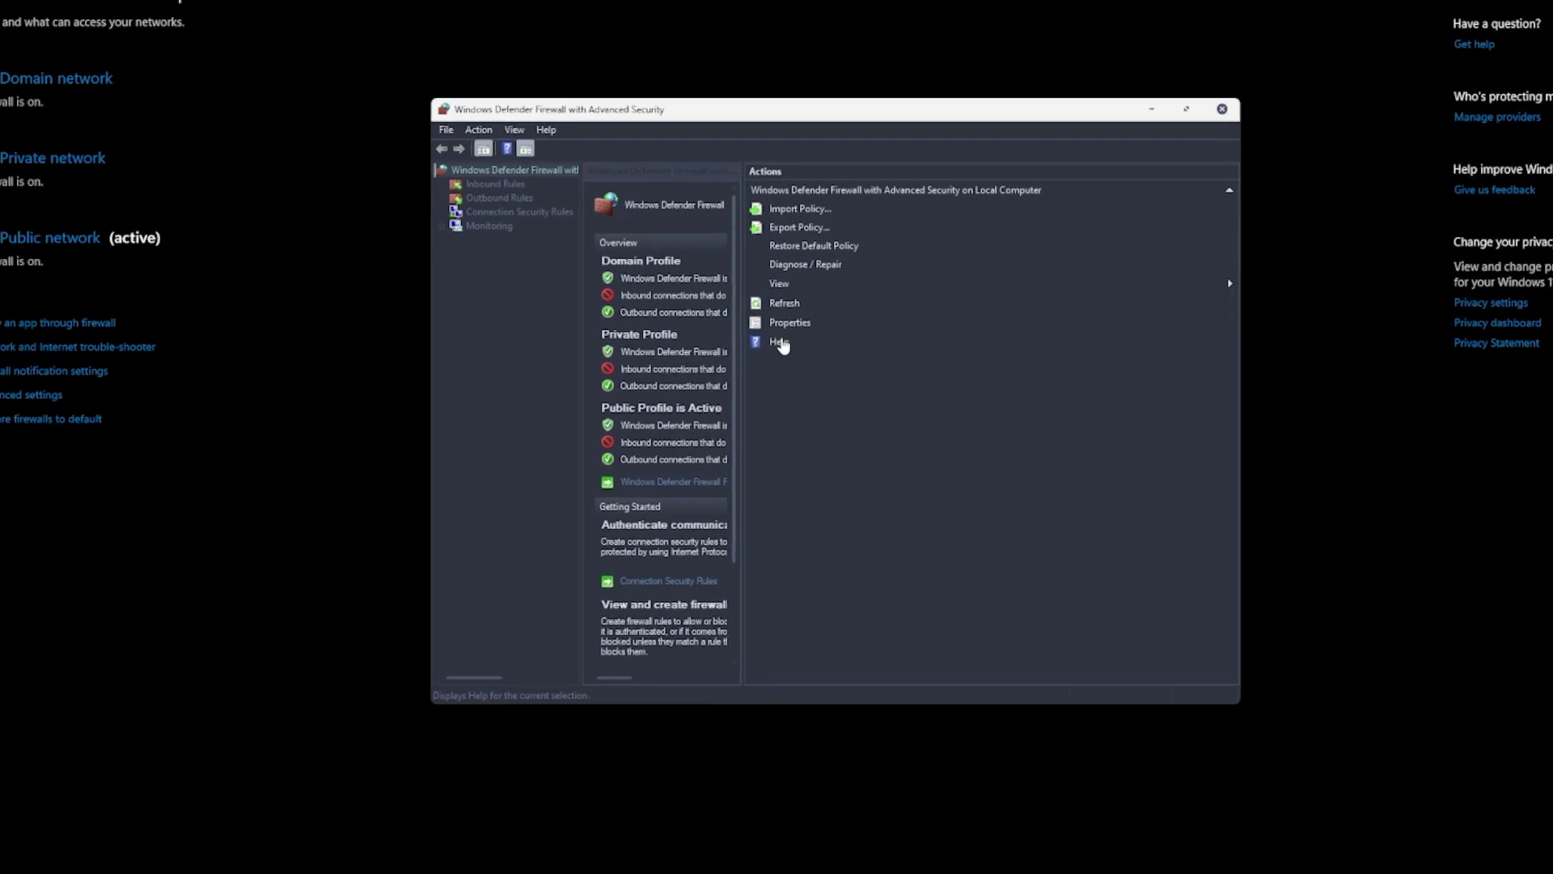
Begin a Custom inbound rule for All programs and Any protocol, advancing to Scope.
left_click(452, 181)
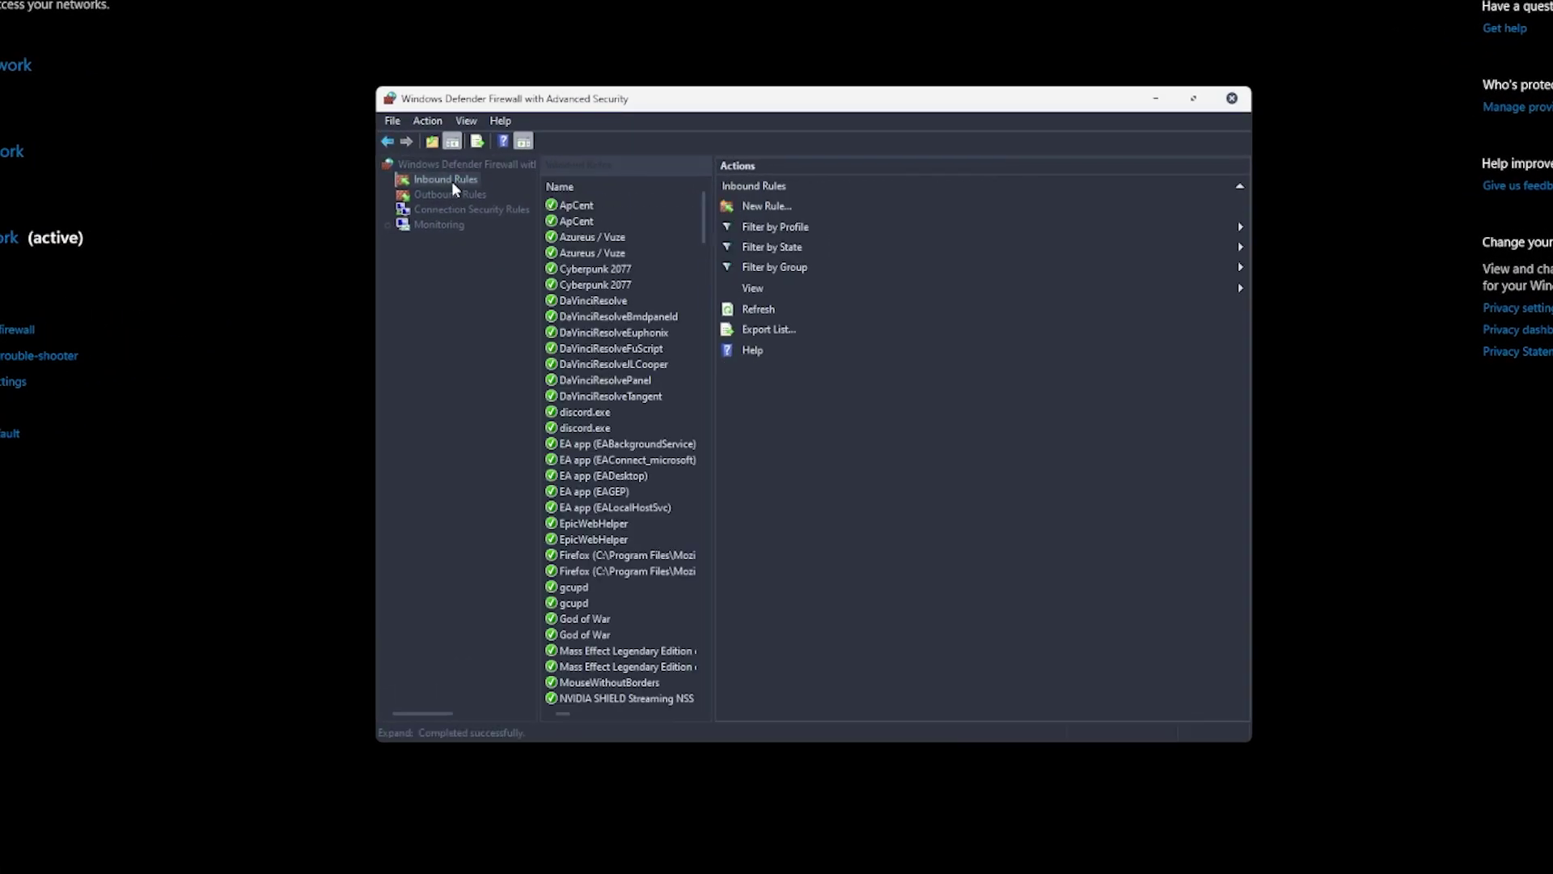
left_click(785, 207)
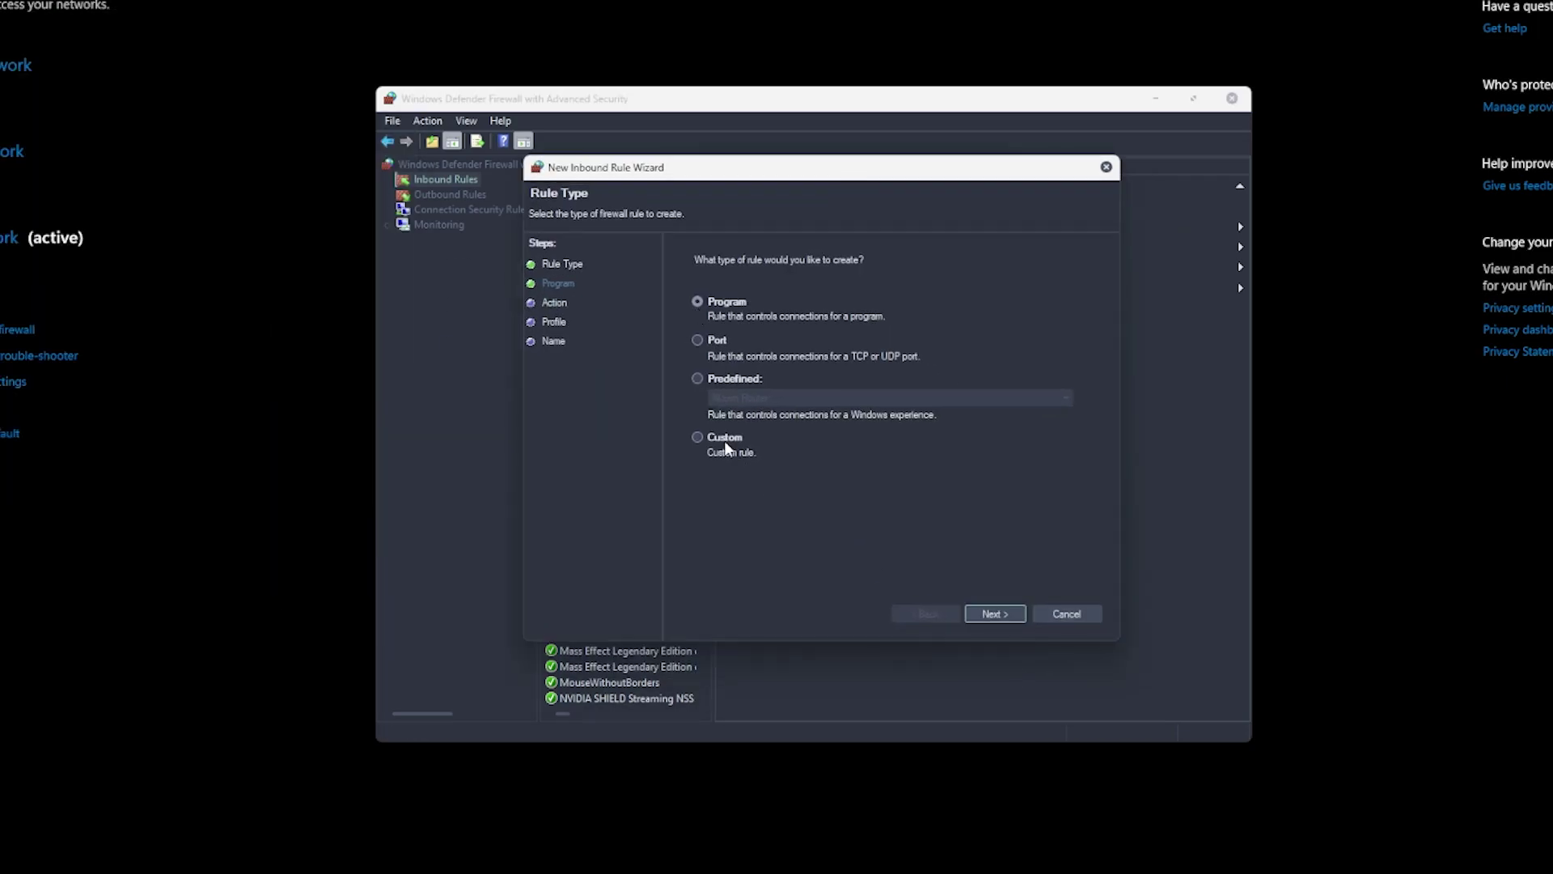
left_click(724, 441)
left_click(1002, 621)
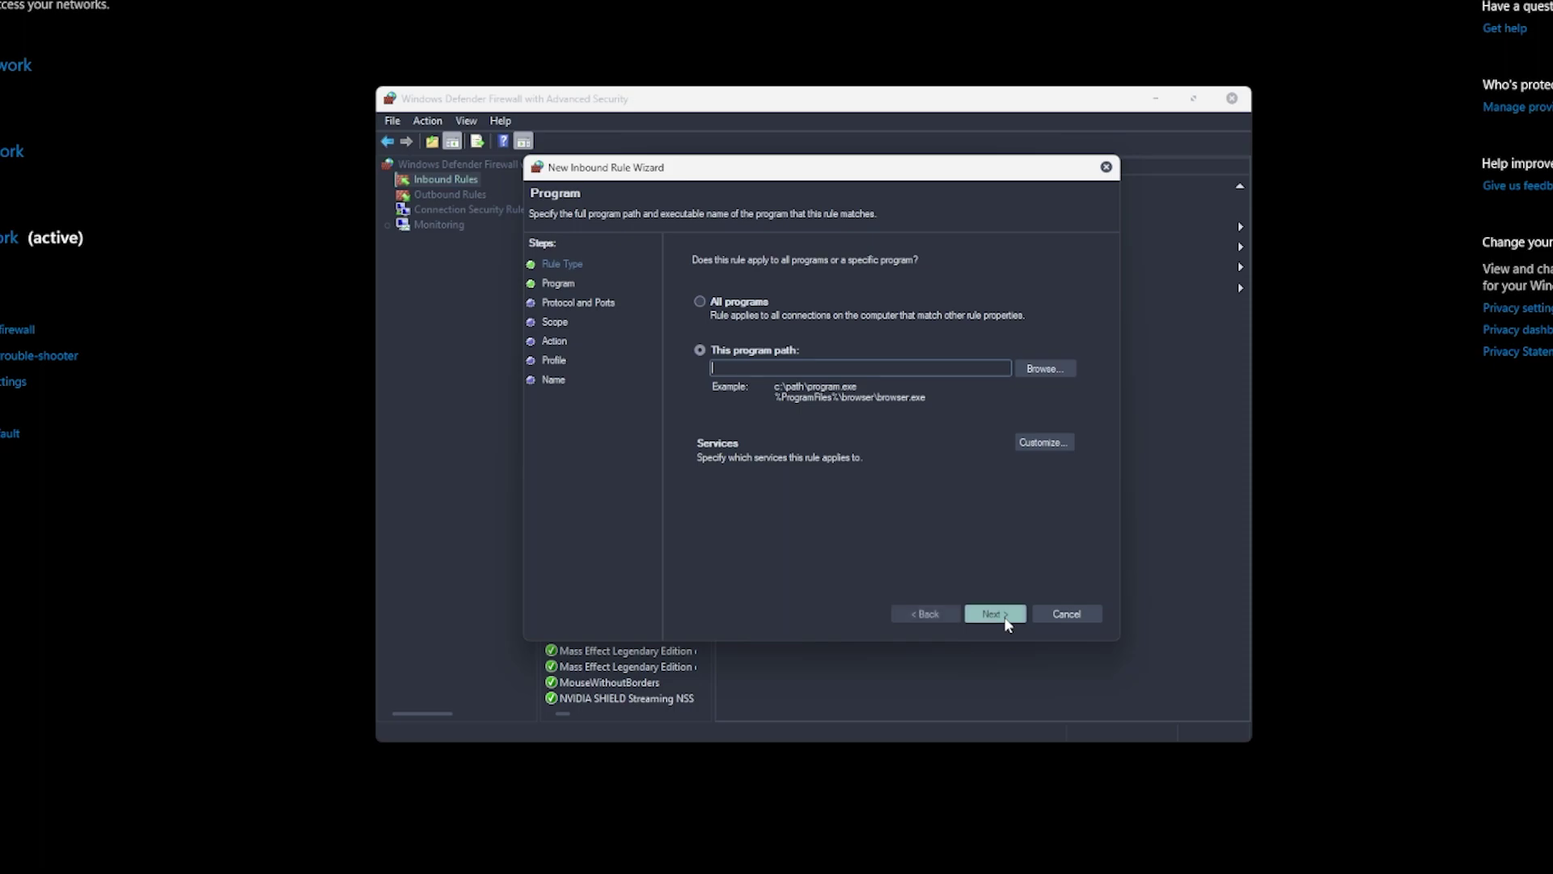
left_click(700, 300)
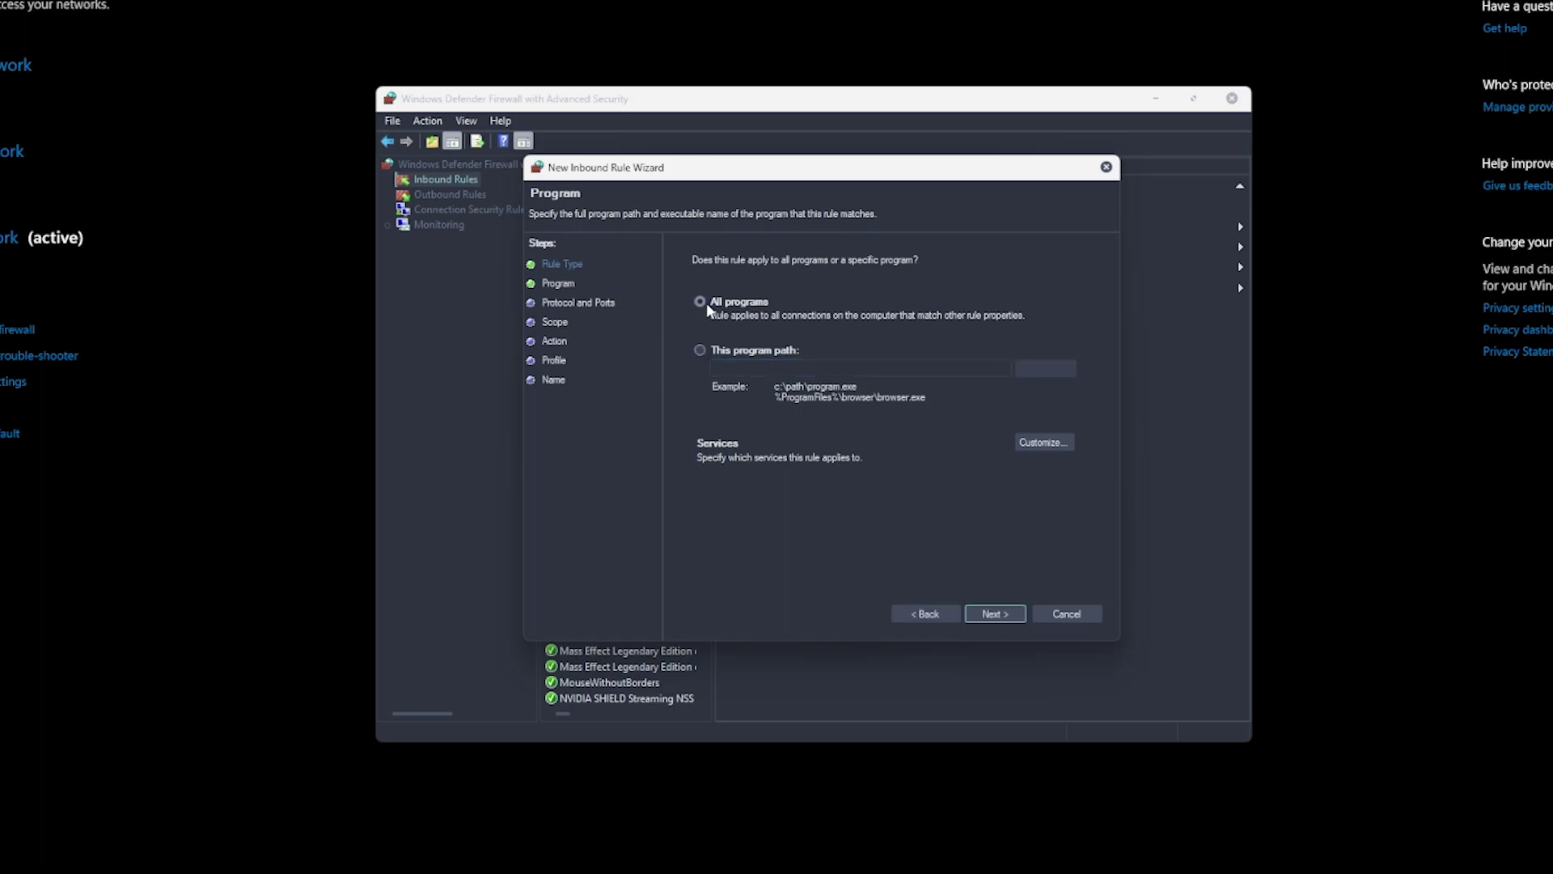
left_click(993, 613)
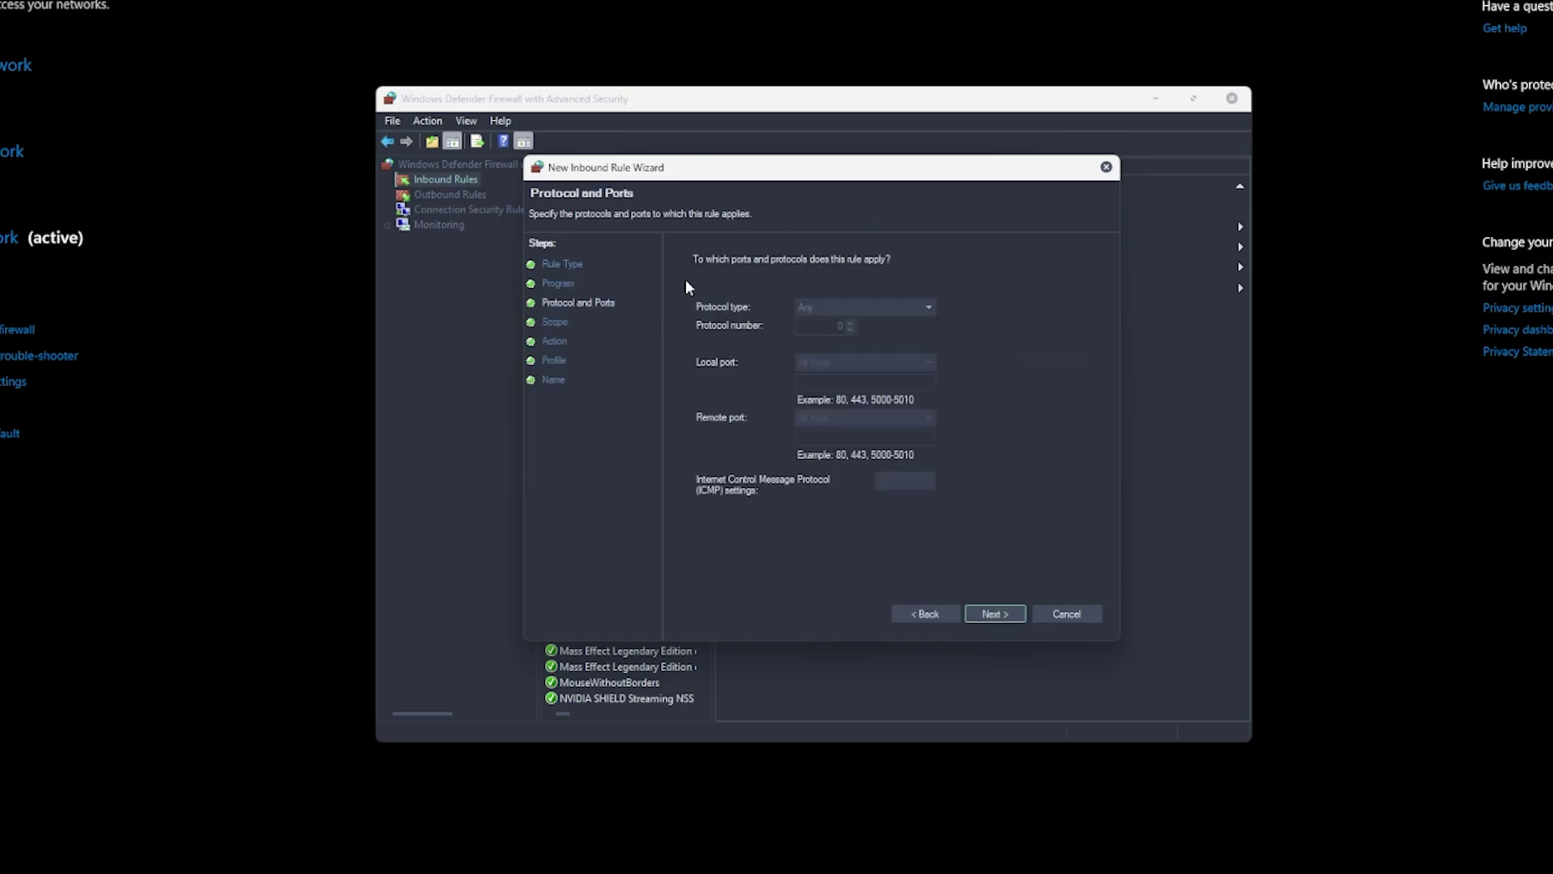
left_click(998, 615)
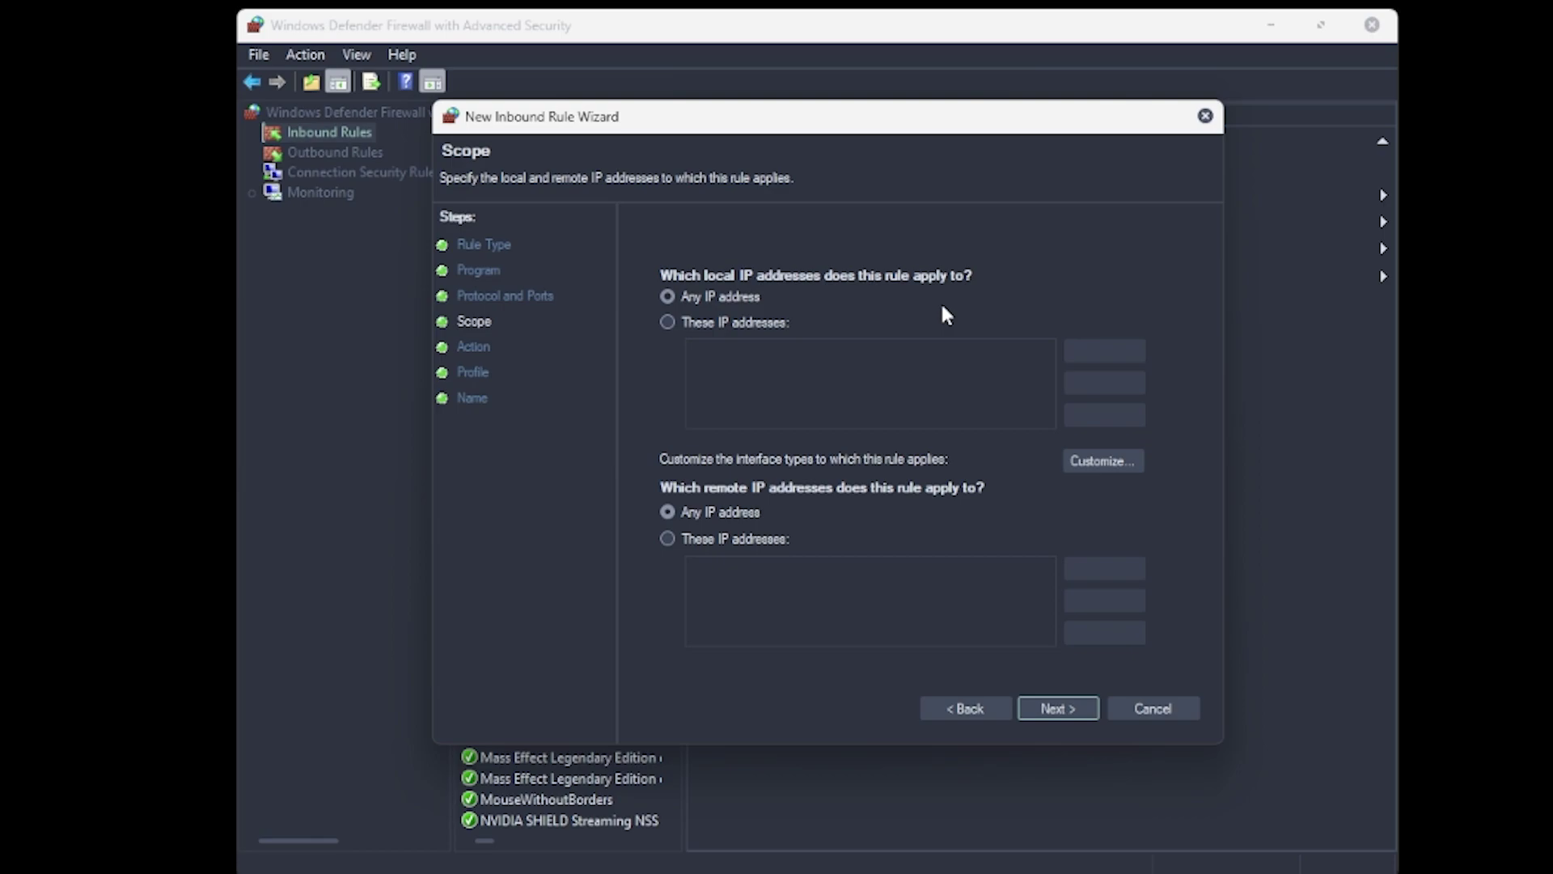
Restrict the rule's local IP addresses to 192.168.3.1, leaving remote addresses as any.
left_click(666, 323)
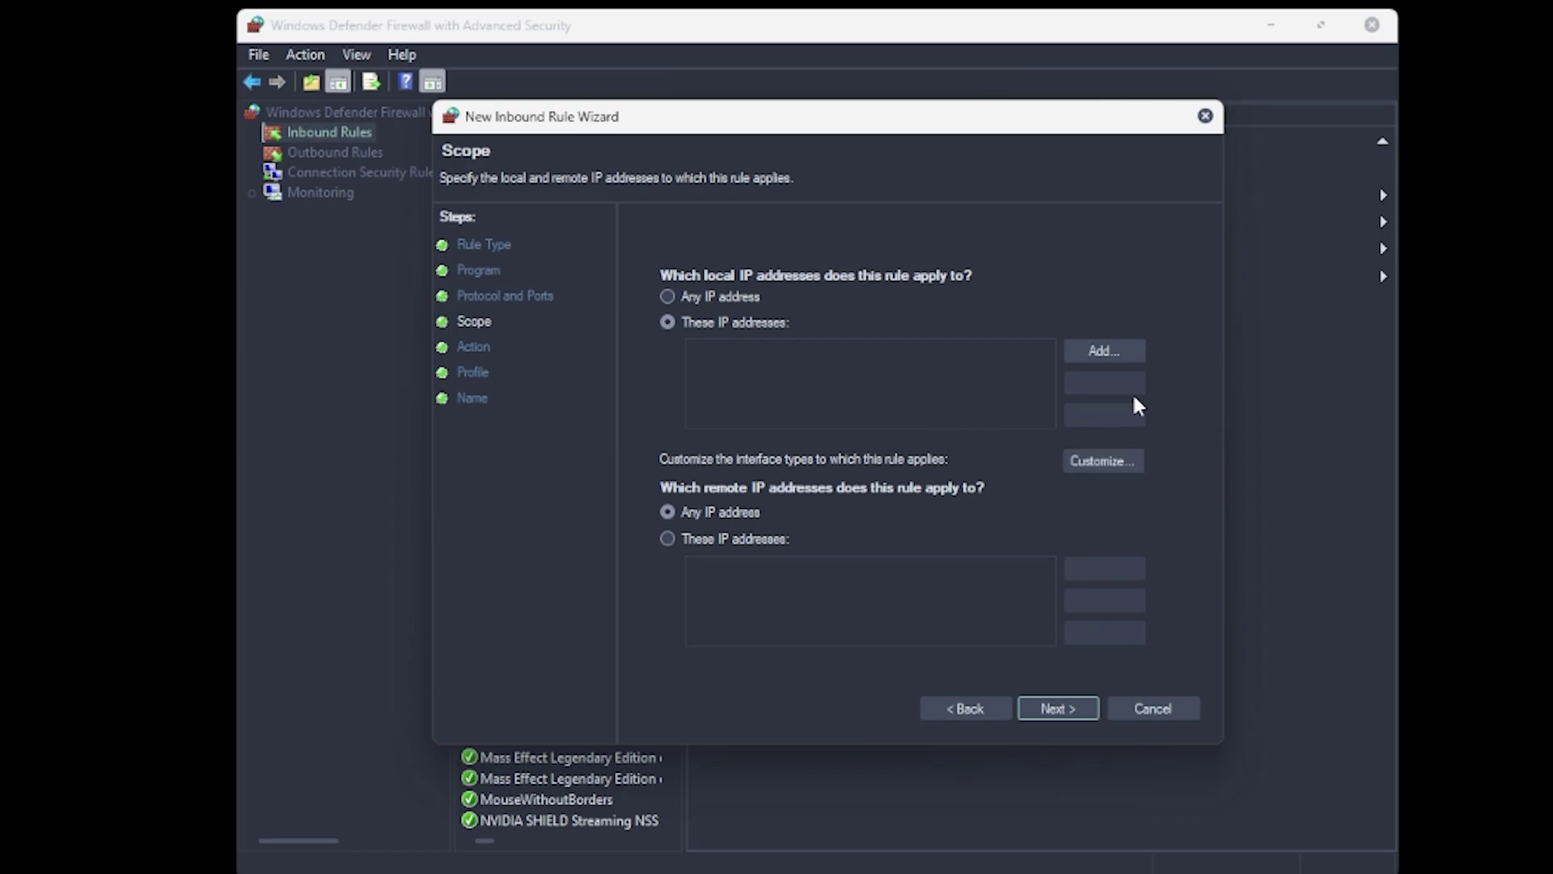
left_click(1110, 354)
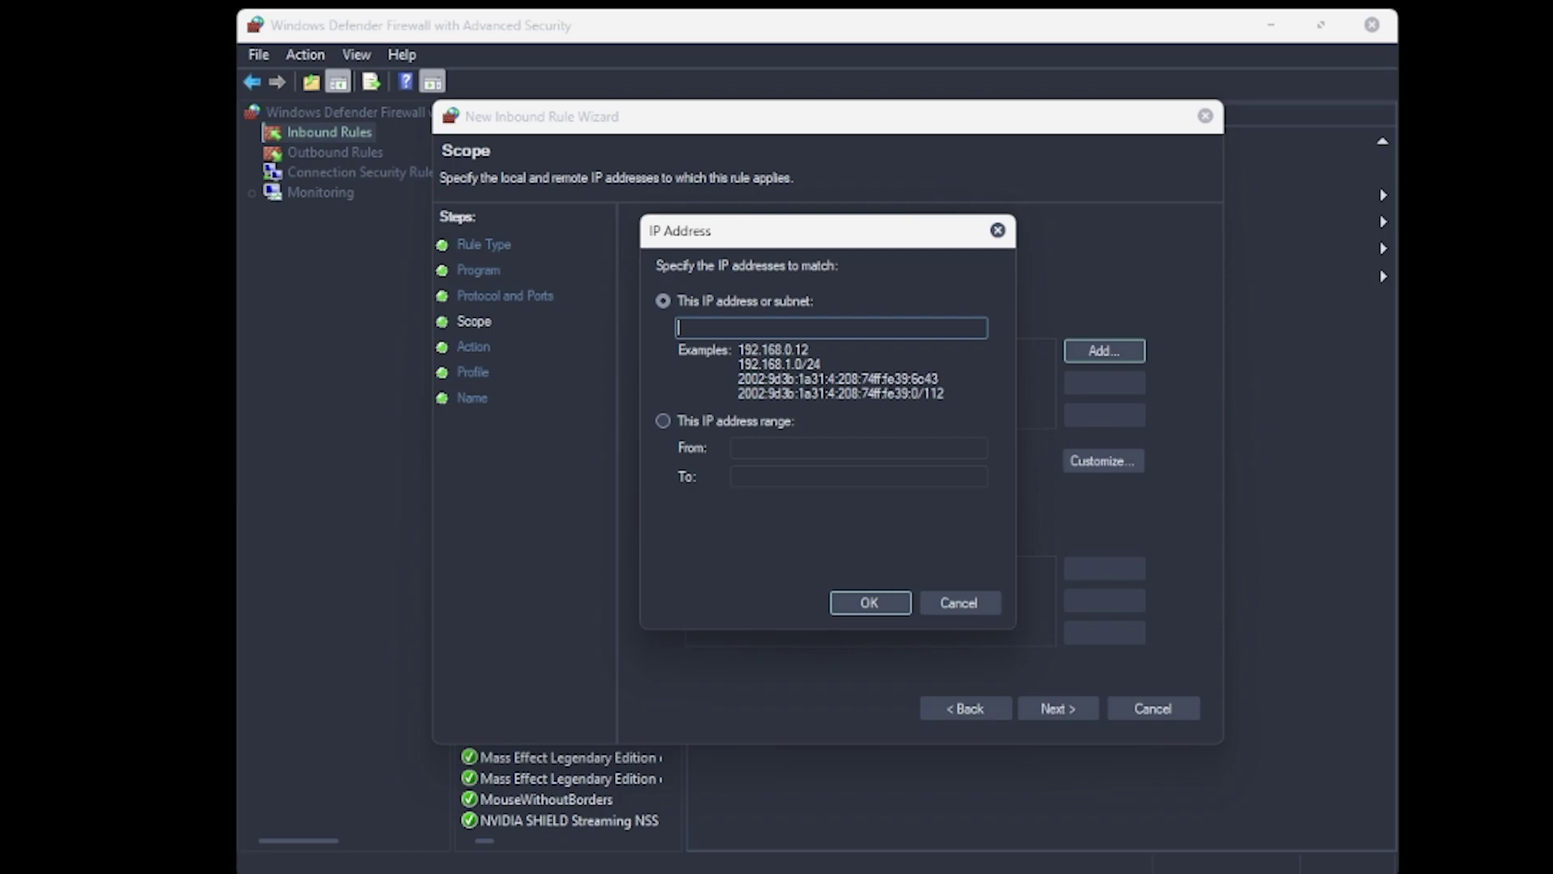
type("1")
type("92.168")
type(".3.1")
left_click(839, 602)
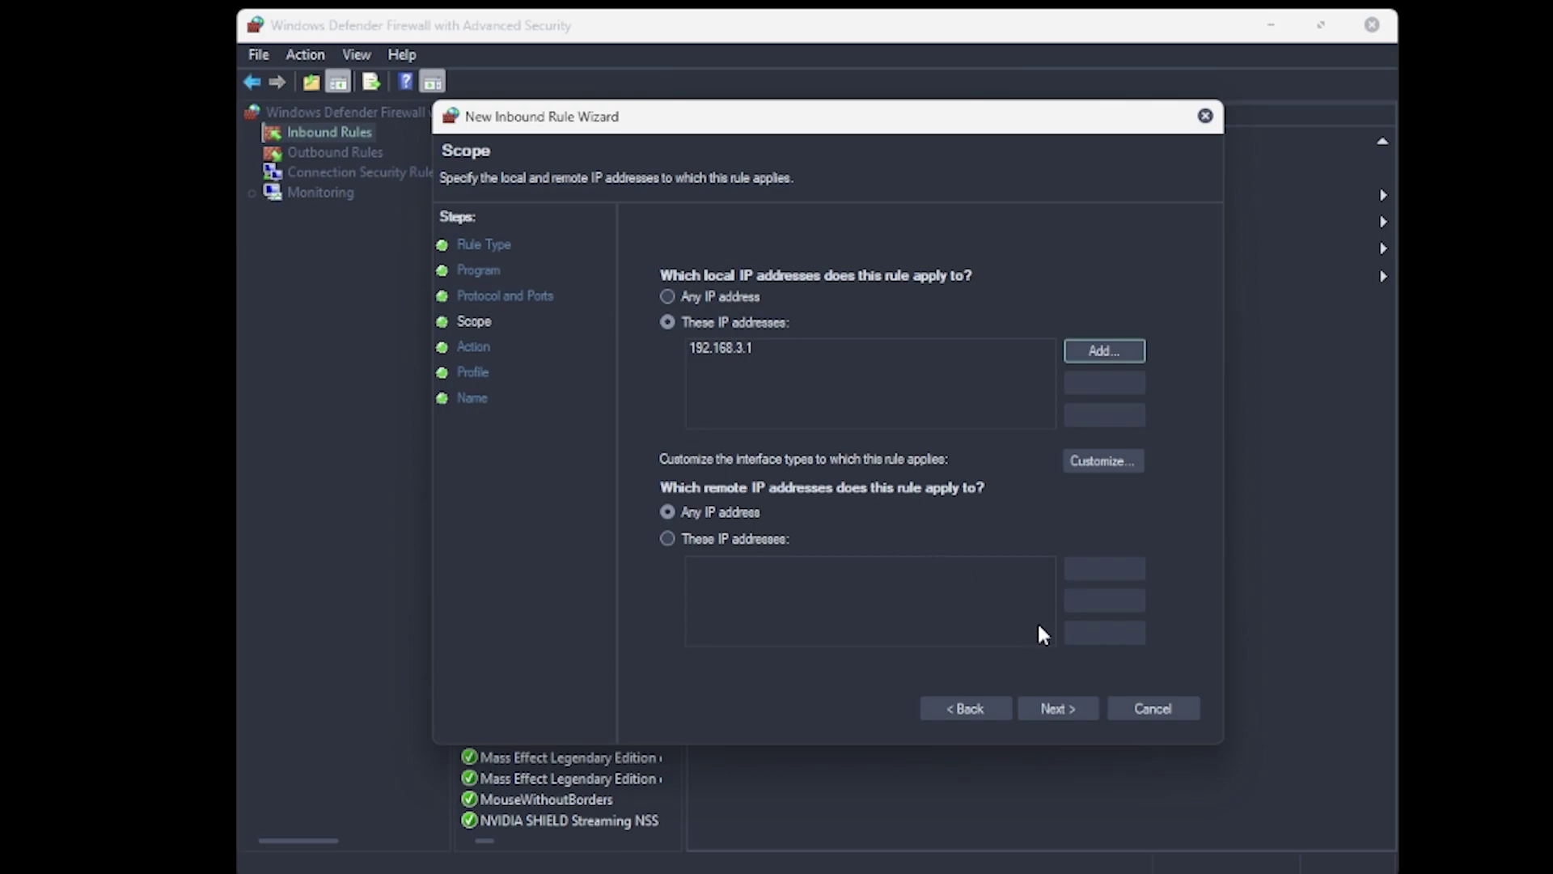
Keep Allow the connection, then finish the rule as 'SCRCPY Wireless' described 'Firewall exception'.
left_click(1048, 710)
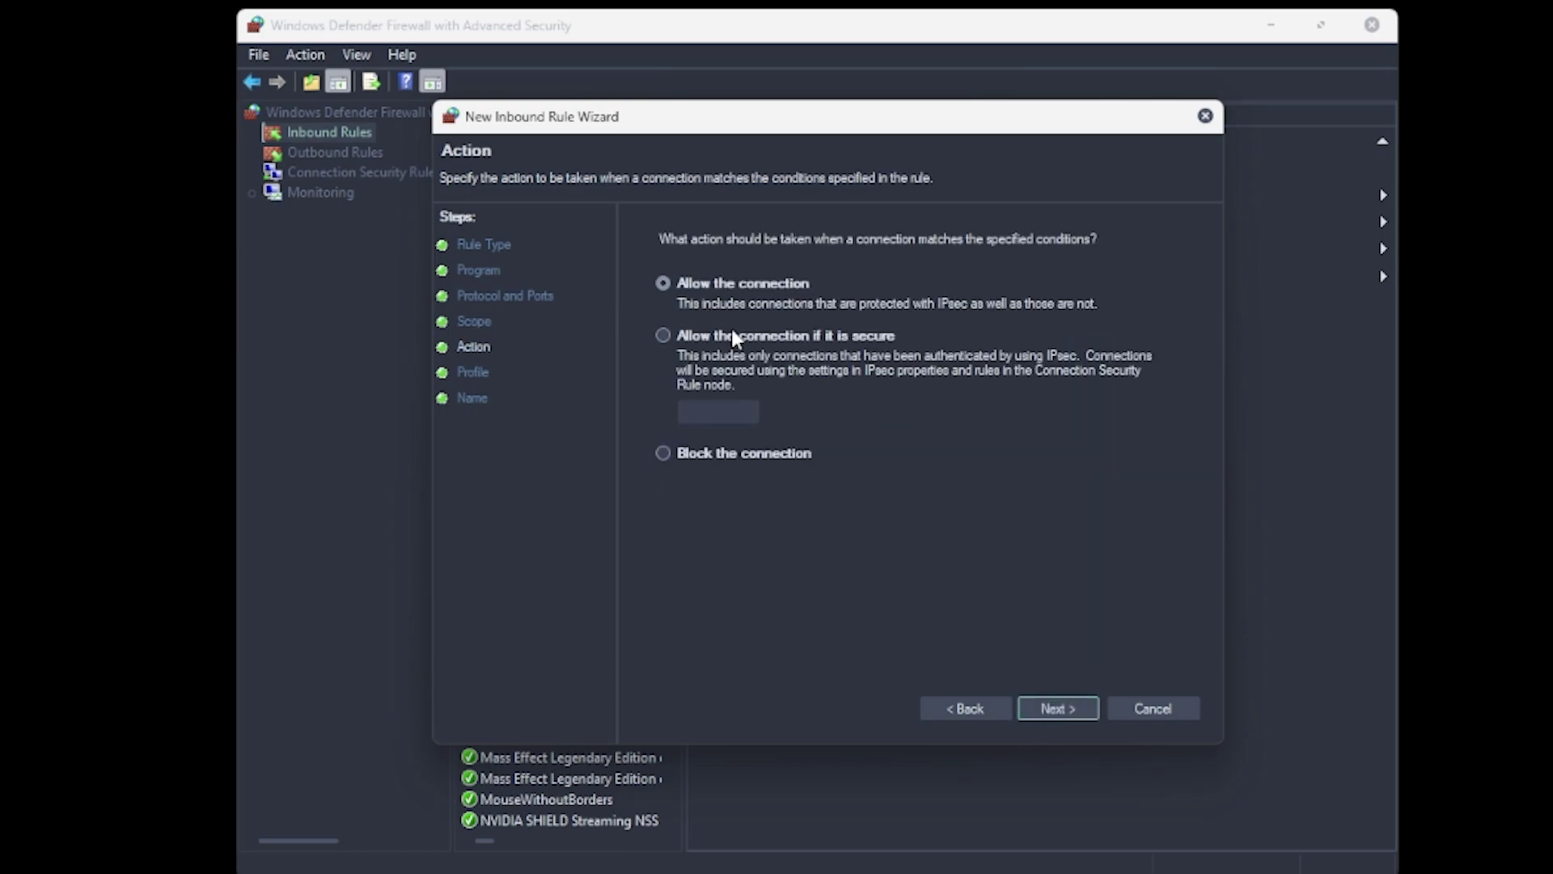
left_click(1052, 710)
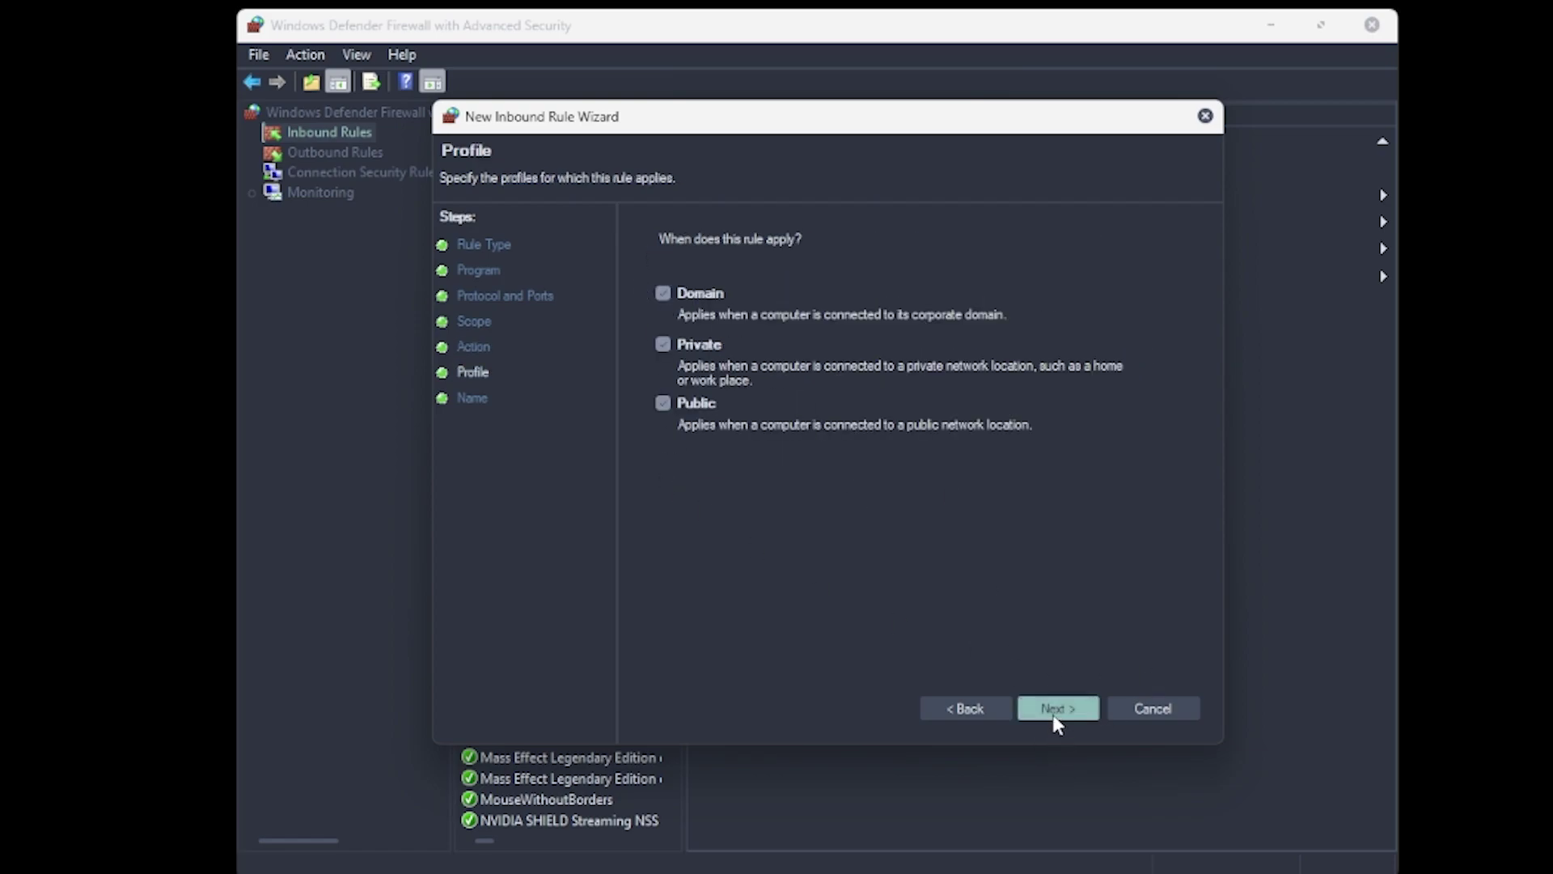
left_click(1051, 714)
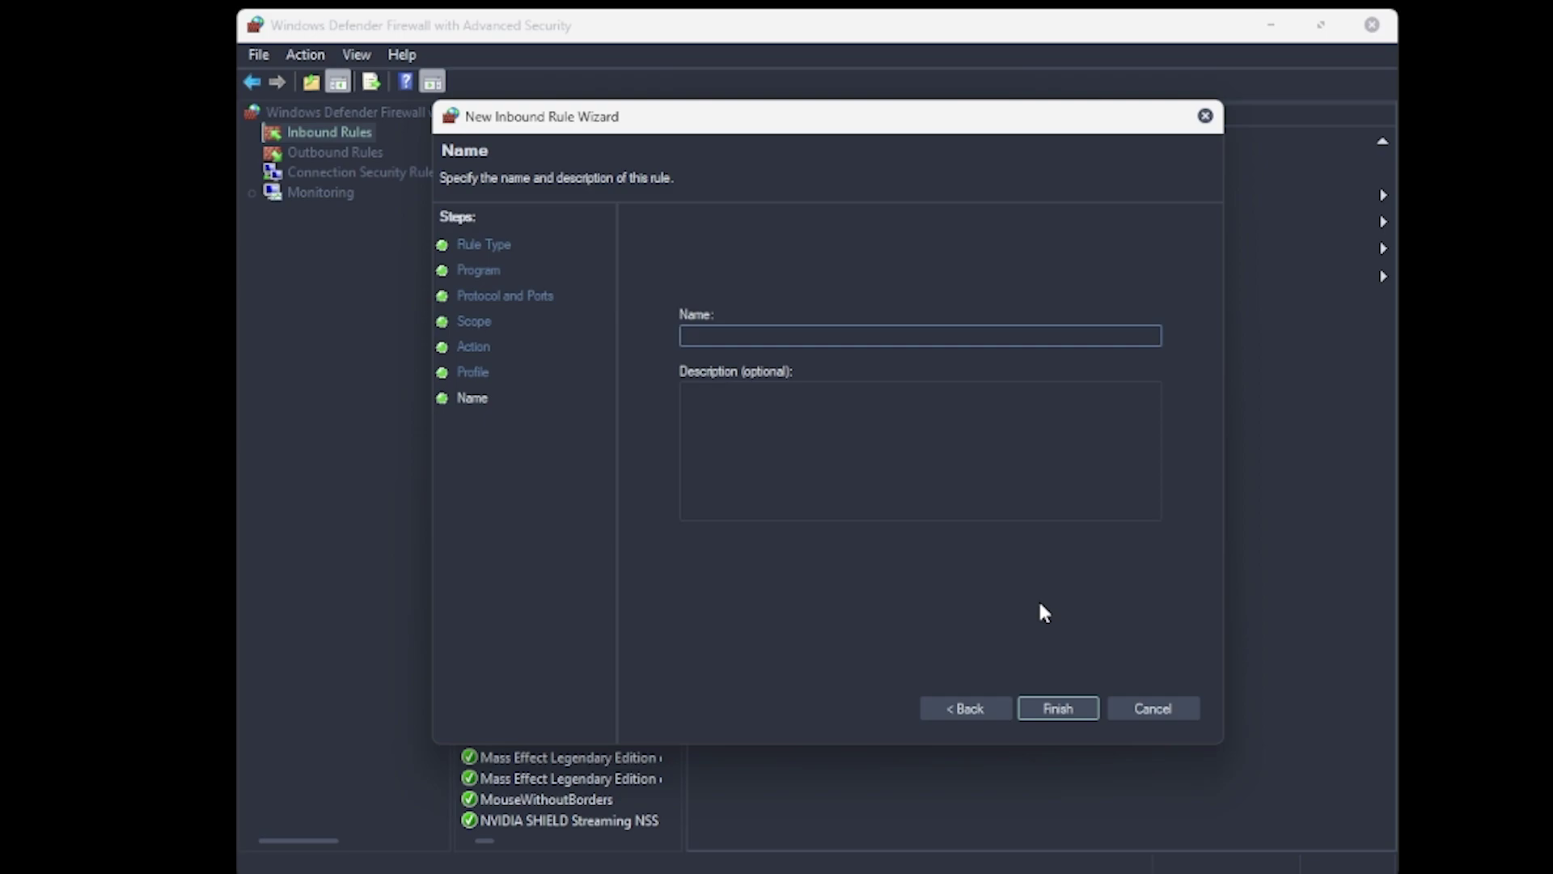
type("SCRCPY")
type(" Wireless")
key("Tab")
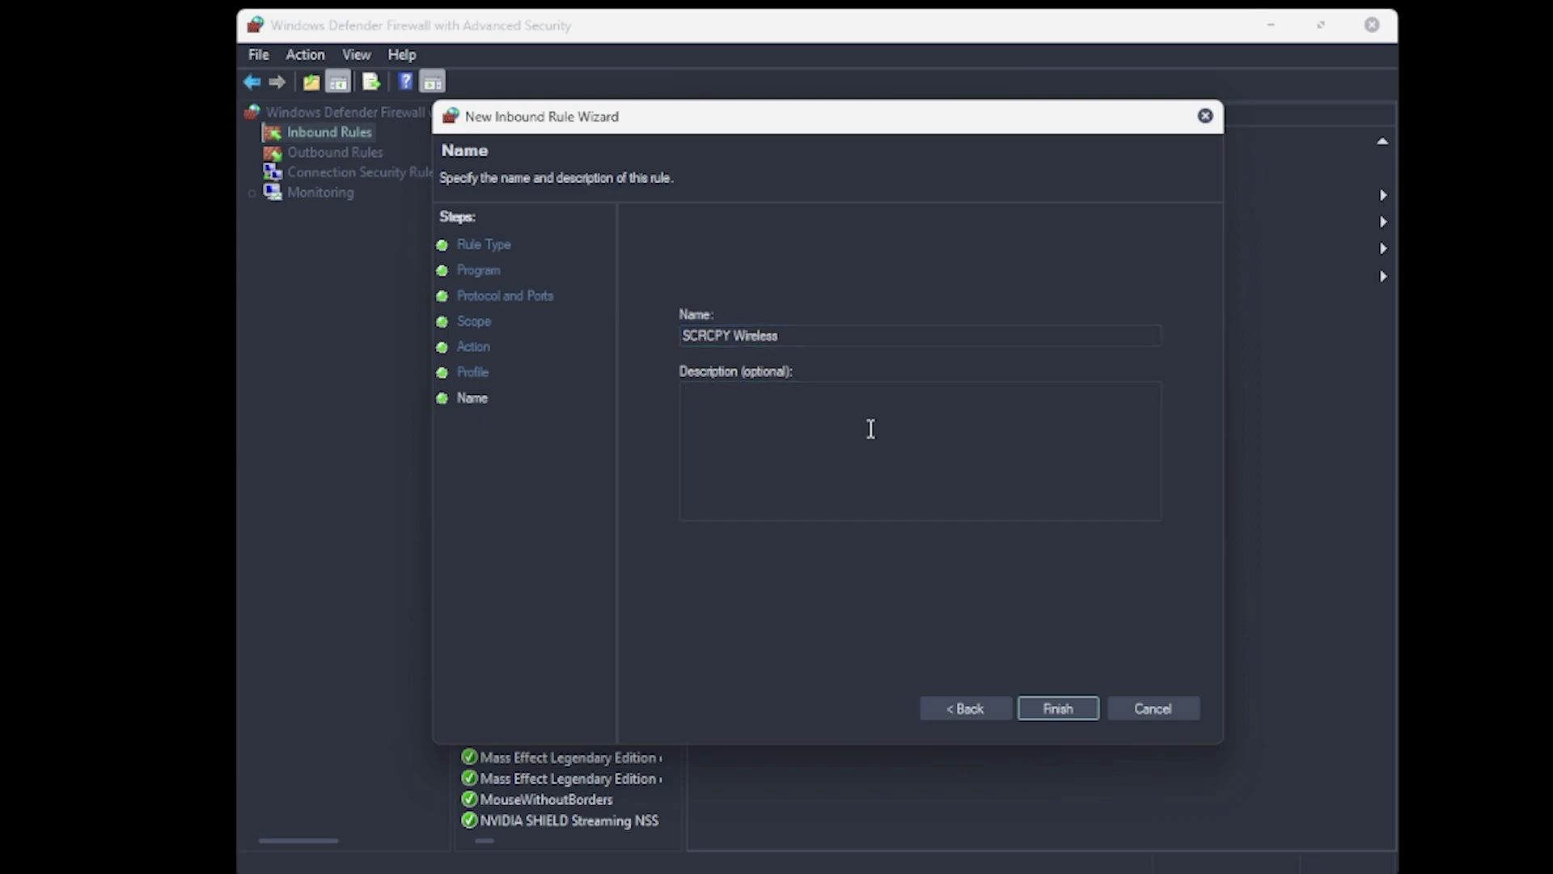
type("Firewall exce")
type("ption")
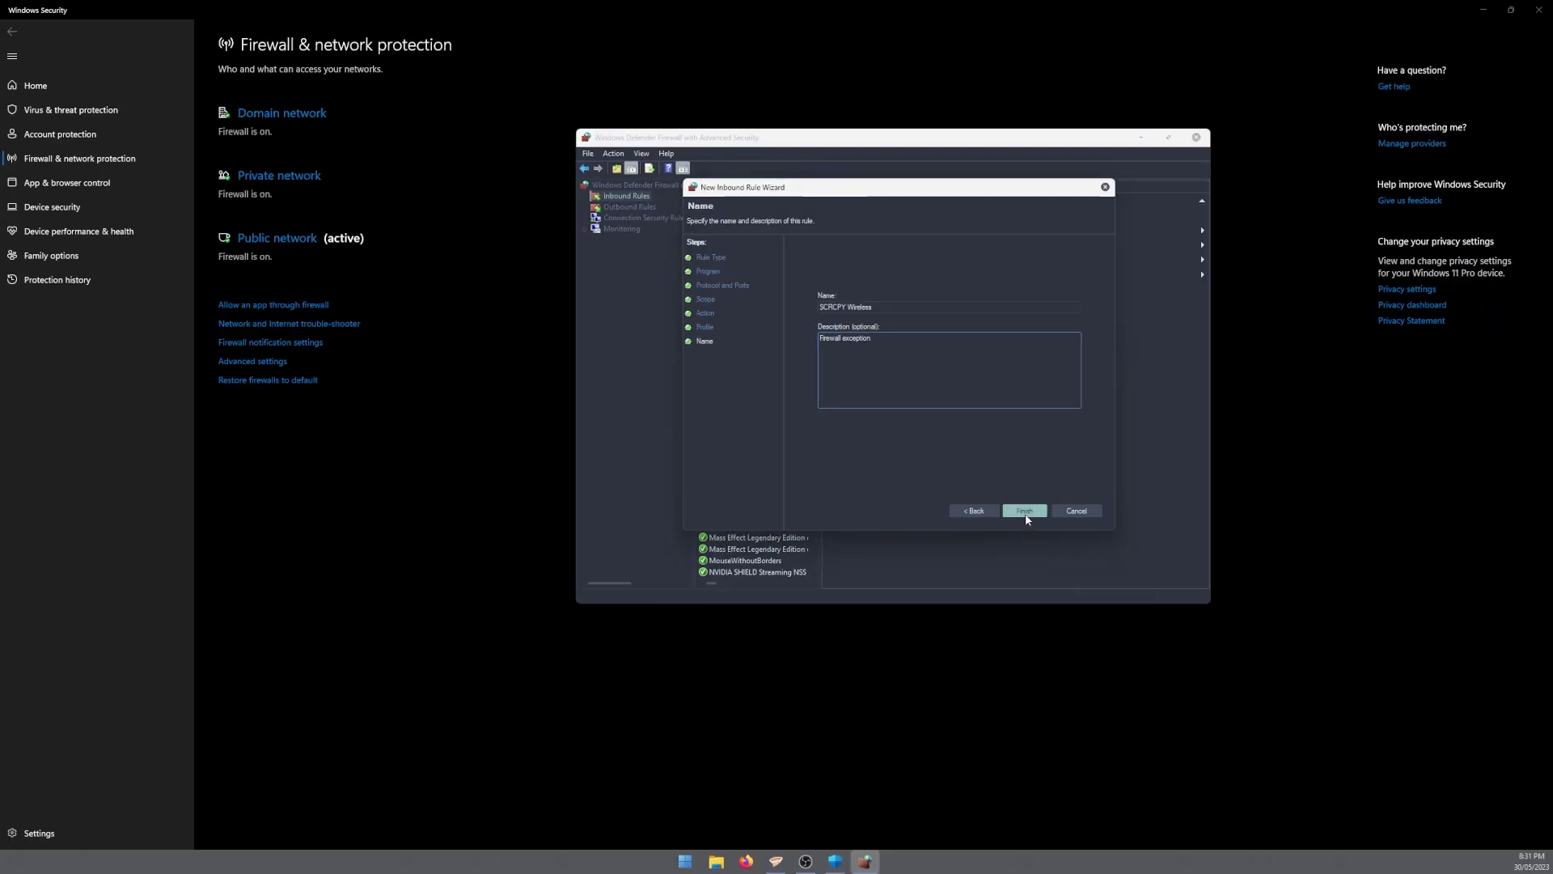
left_click(1025, 516)
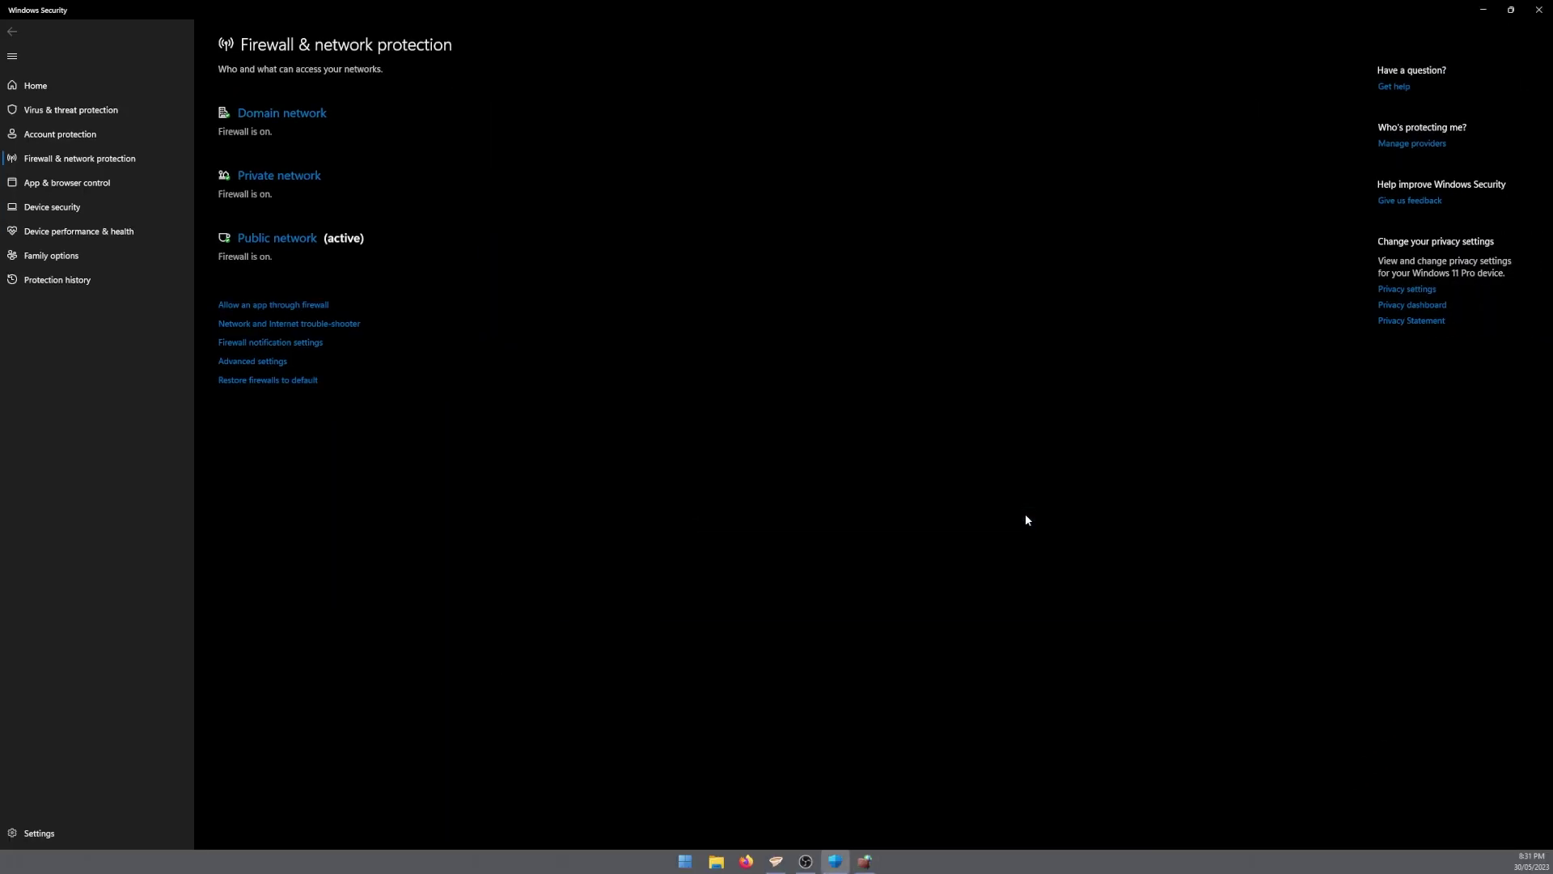
Close Windows Security so the SCRCPY Wireless rule is visible in Inbound Rules.
left_click(1538, 11)
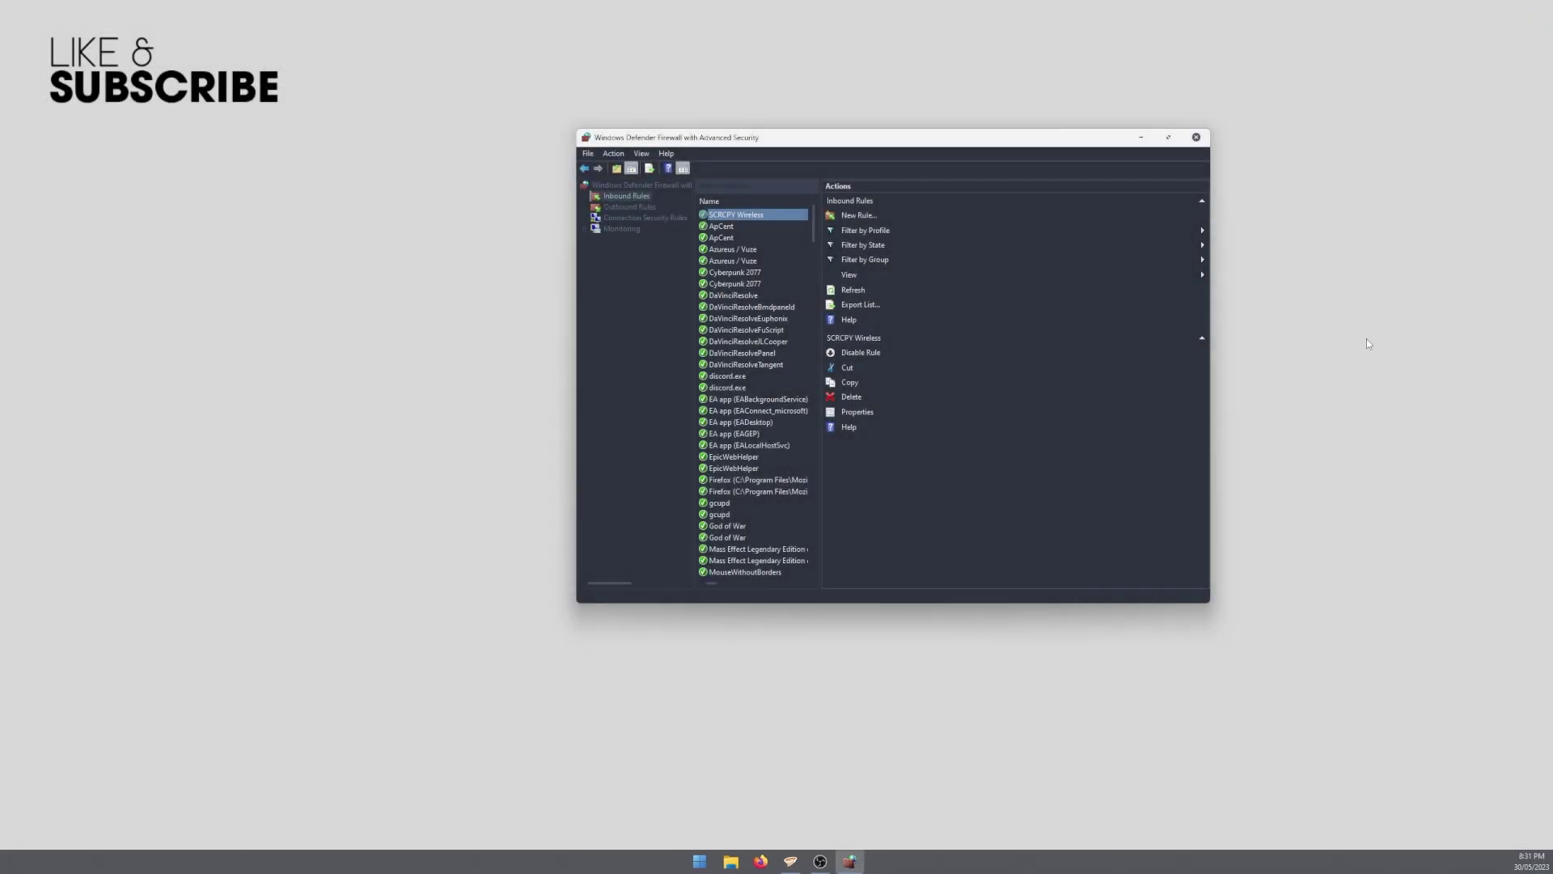